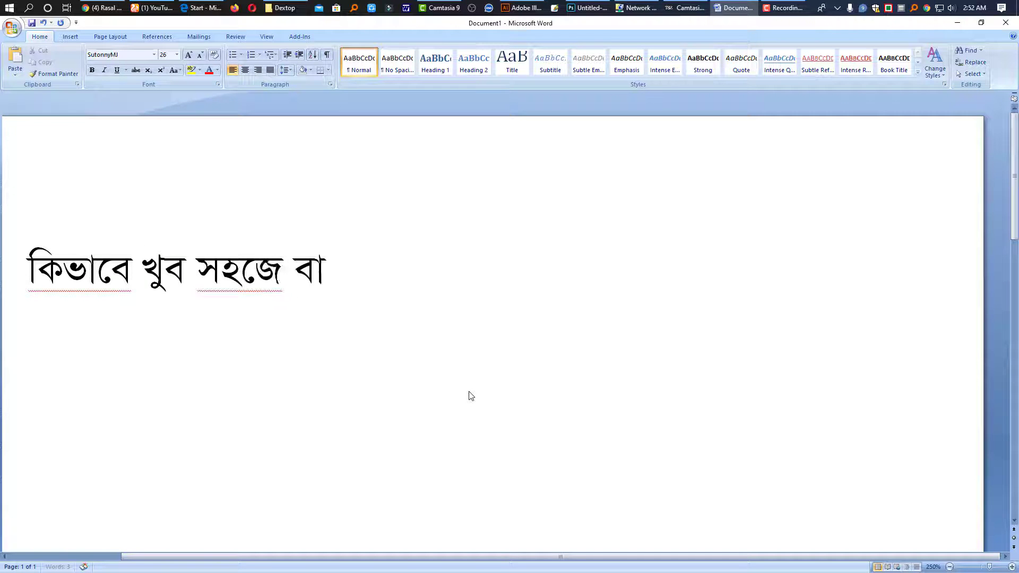
- Type the mixed Bangla-English title sentence, then begin a second Bangla sentence below it
{"action": "type", "text": "ংলা ও English "}
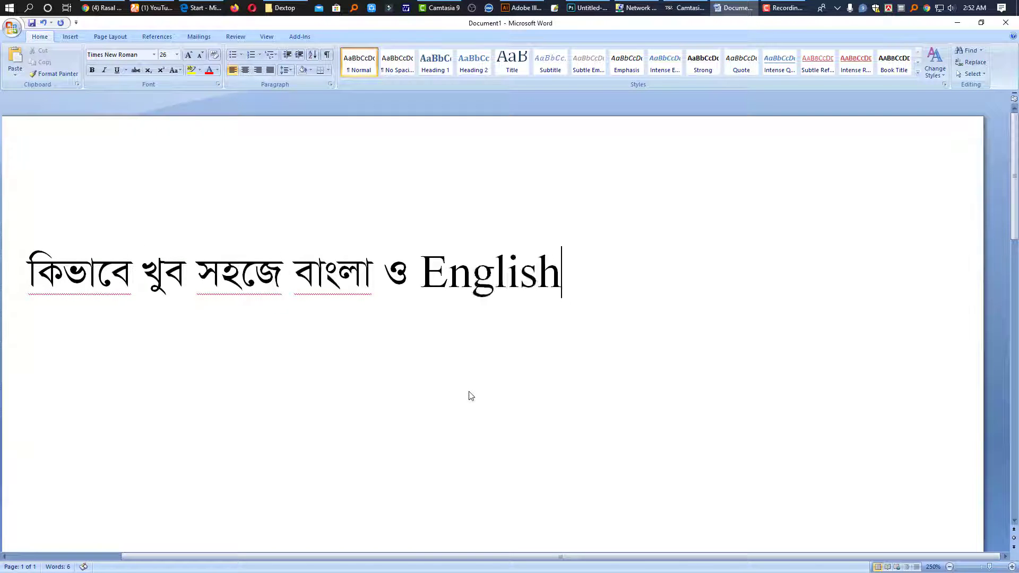
{"action": "type", "text": "একসাথে Sh"}
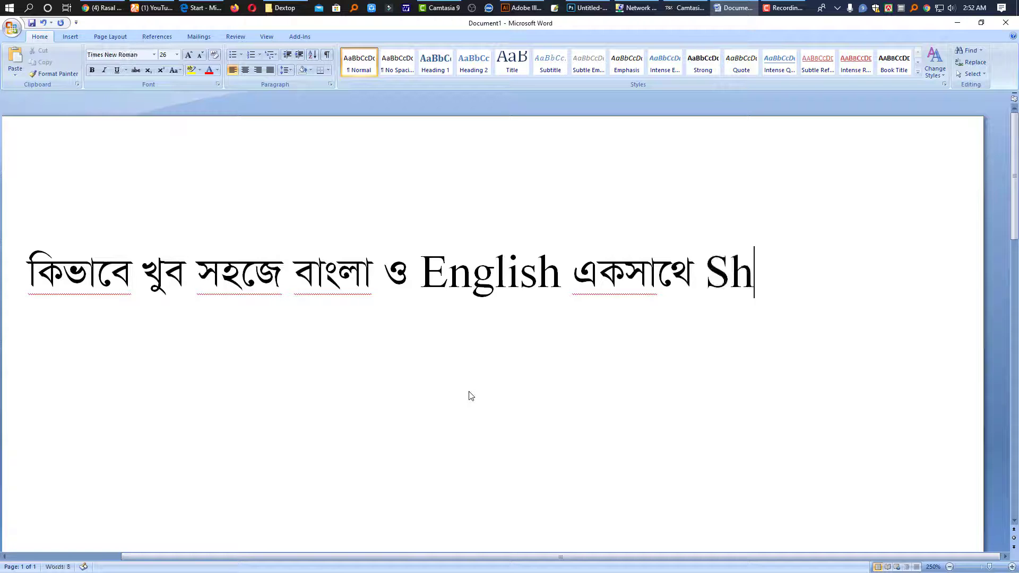
{"action": "type", "text": "ortcut কমান্ড দিয়ে"}
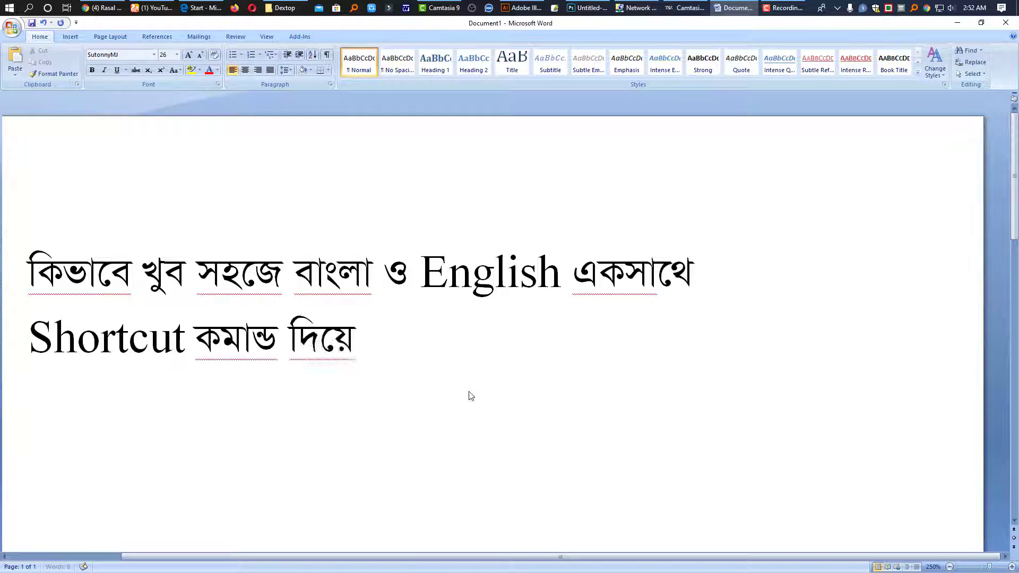
{"action": "type", "text": " দ্রুত Type "}
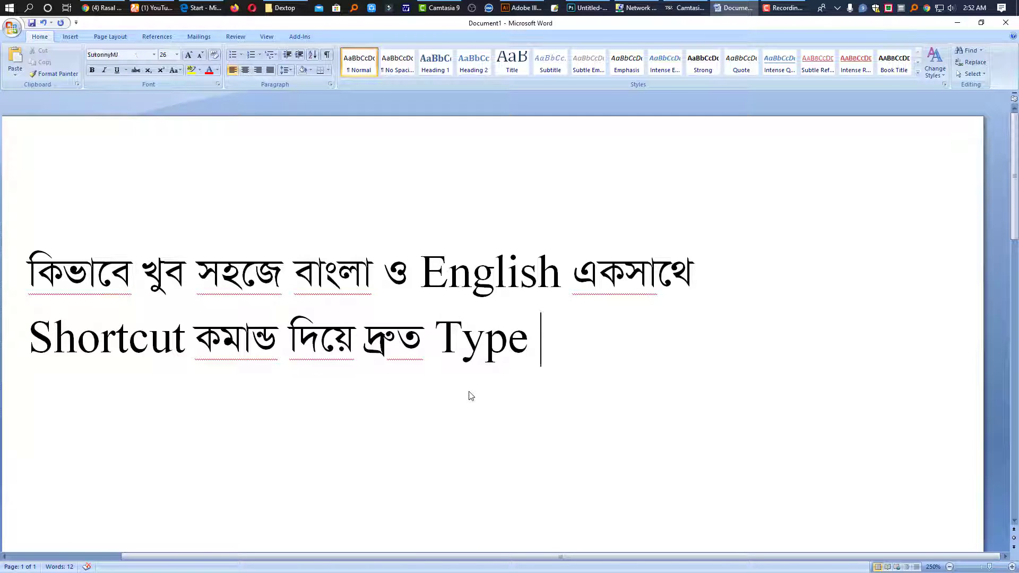
{"action": "type", "text": "কারবেন।"}
{"action": "key", "text": "Return"}
{"action": "type", "text": "আমি আপনাদের একটি গোপন কৌশল দেখাব তাই তি"}
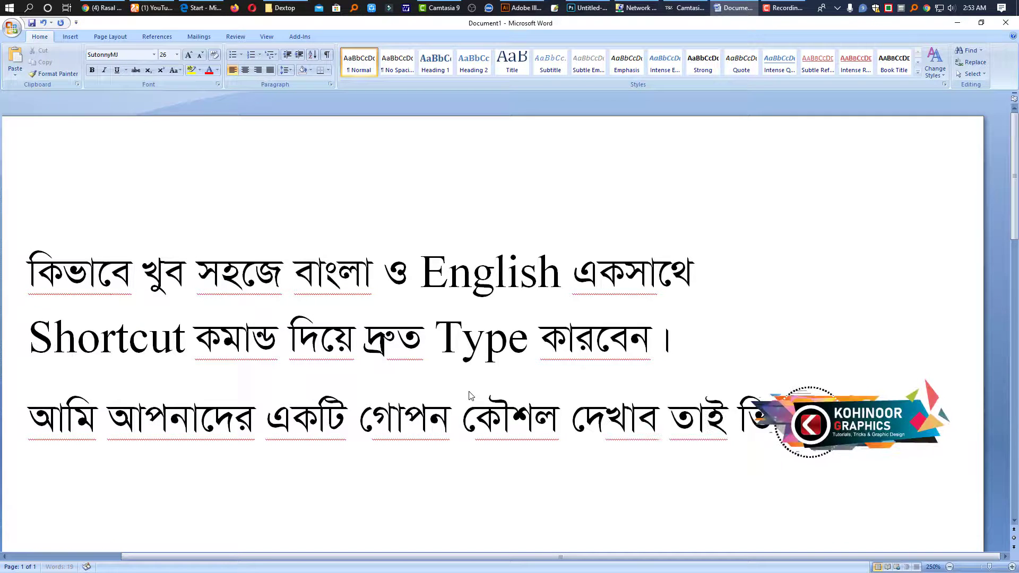
{"action": "type", "text": "ডিওটি টেনে টেনে না"}
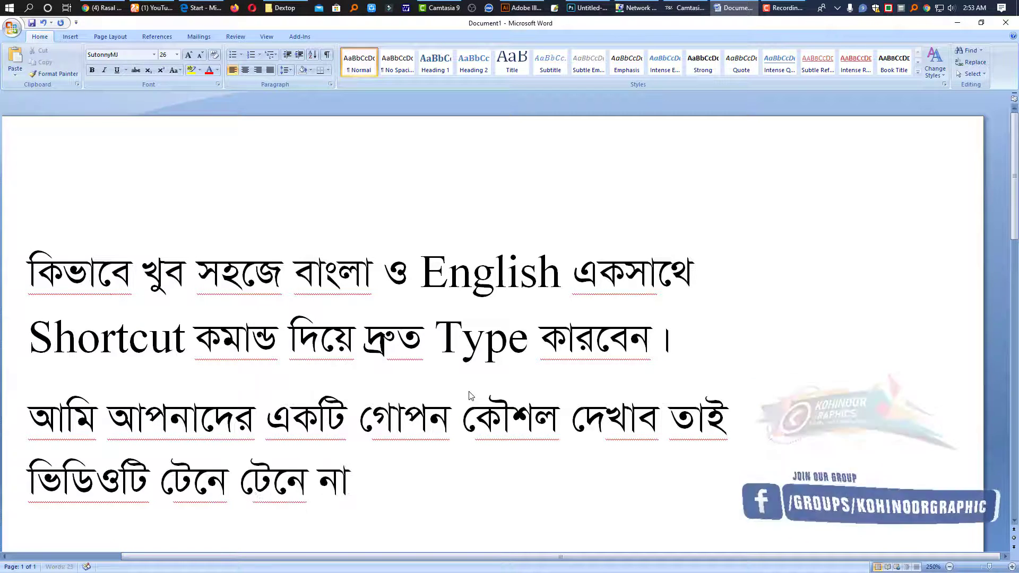
{"action": "type", "text": " দেখে শুরু থেকে শেষ"}
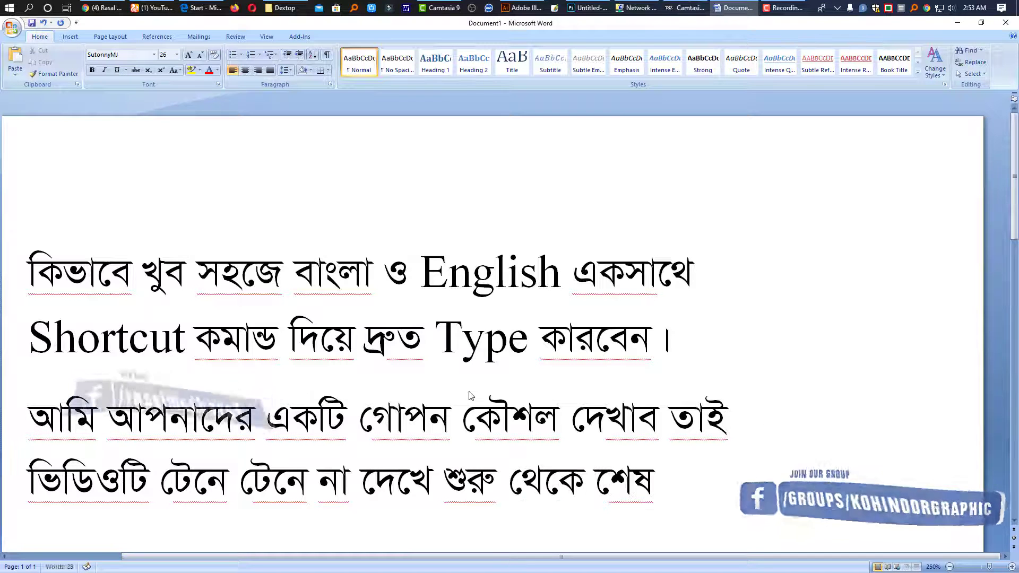
{"action": "type", "text": " যপর্যন্ত দেখতে থাকুন"}
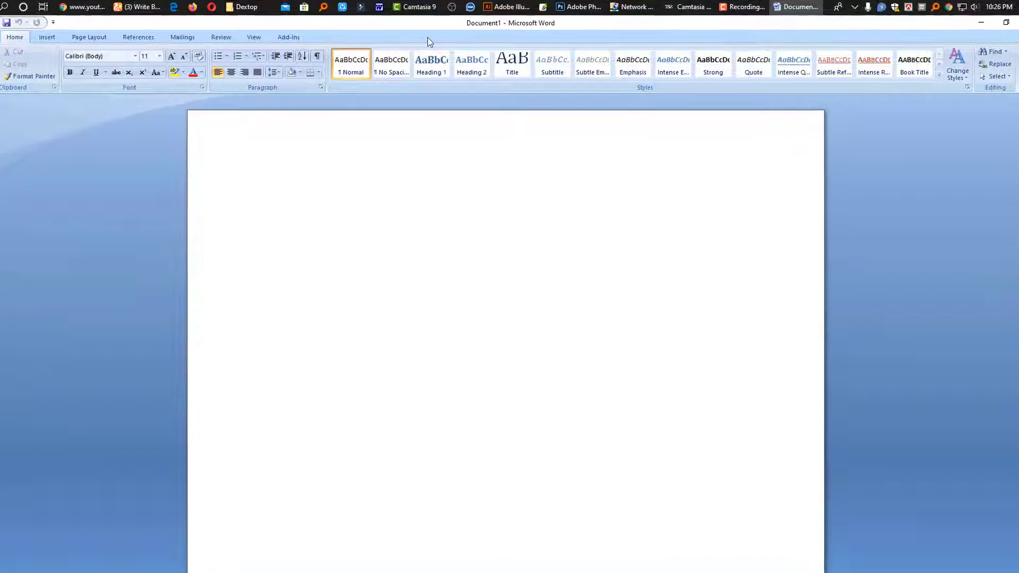
- Dismiss the Quick Access Toolbar customization unchanged and close the blank document with Ctrl+W
{"action": "right_click", "coordinate": [431, 36]}
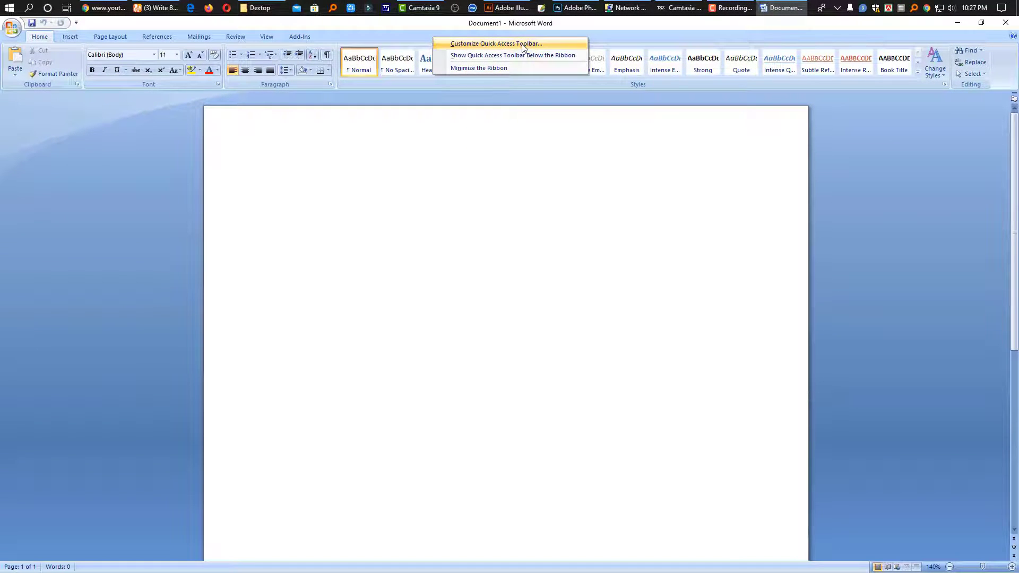
{"action": "left_click", "coordinate": [523, 43]}
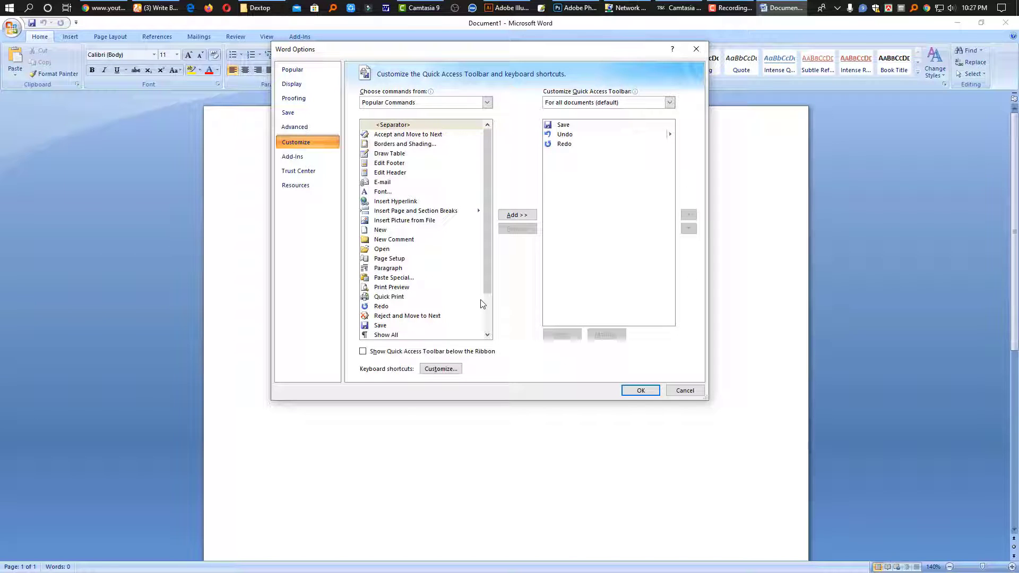
{"action": "left_click", "coordinate": [682, 395]}
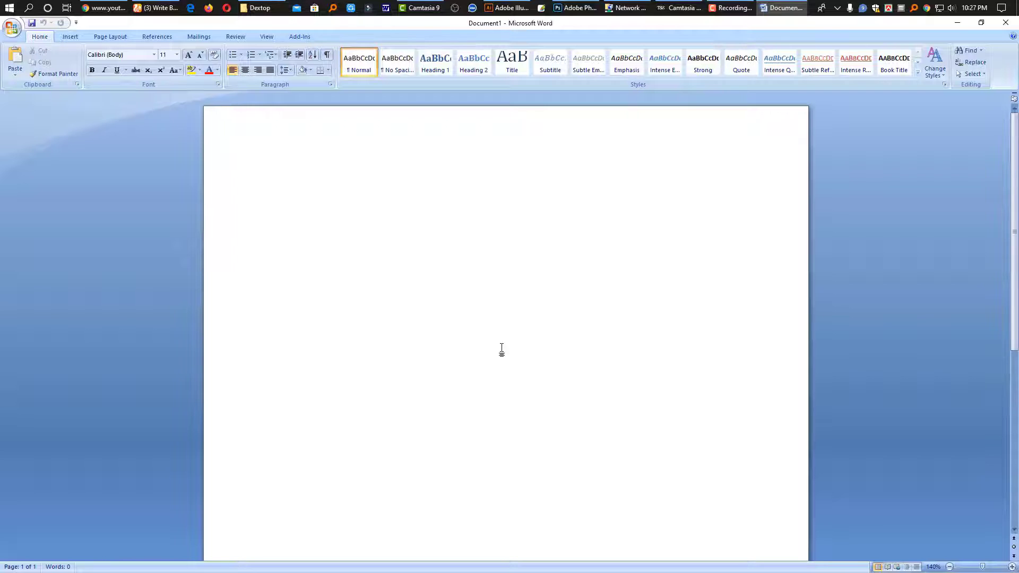
{"action": "key", "text": "ctrl+w"}
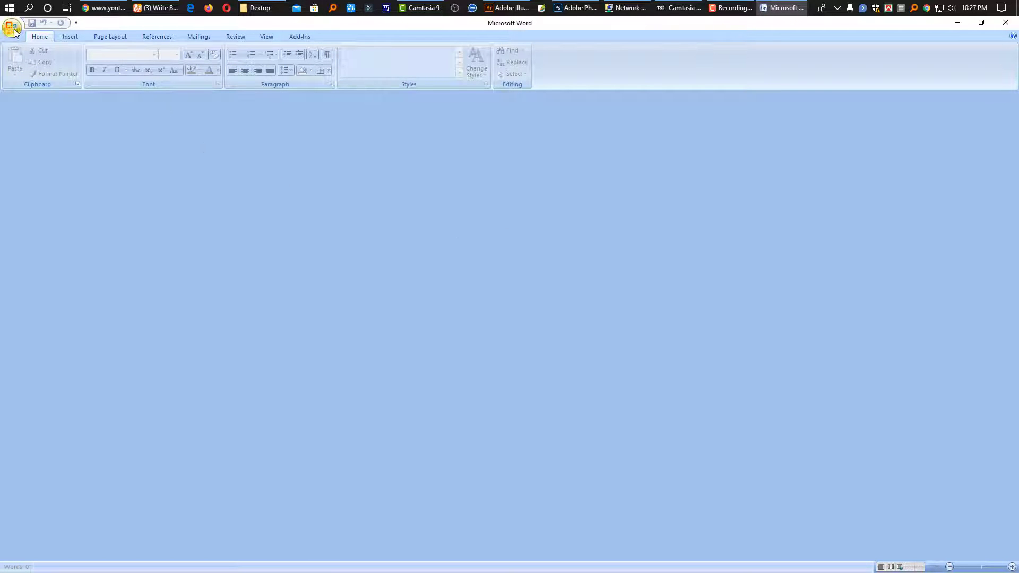
- Go to the Customize page of Word Options and start keyboard shortcut customization
{"action": "left_click", "coordinate": [13, 28]}
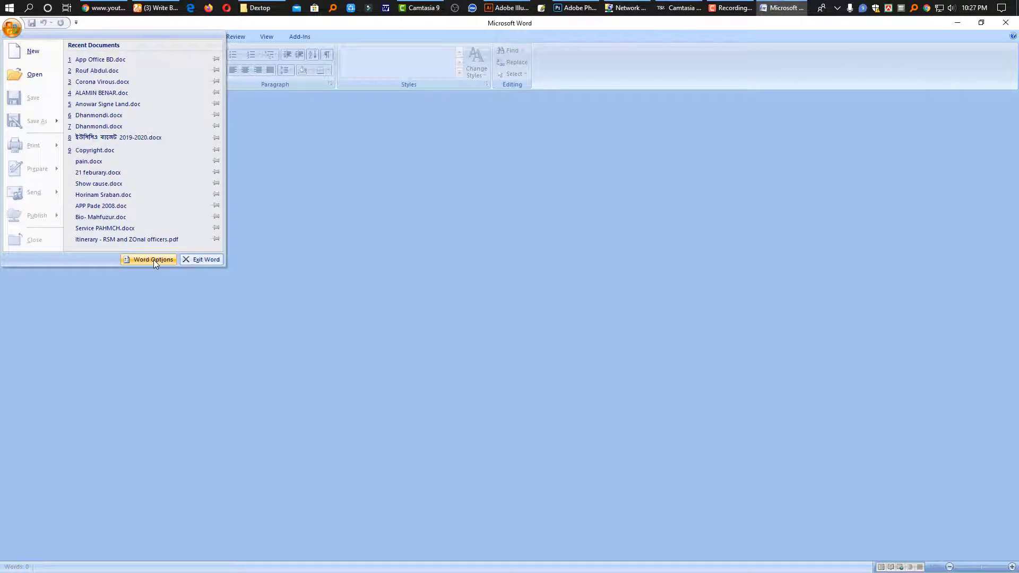
{"action": "left_click", "coordinate": [155, 261]}
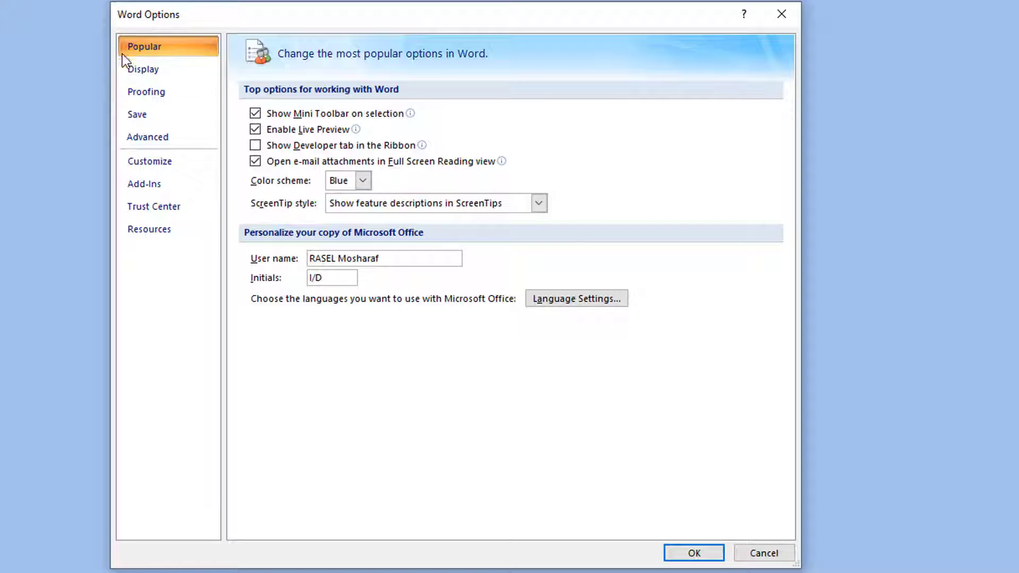
{"action": "left_click", "coordinate": [162, 168]}
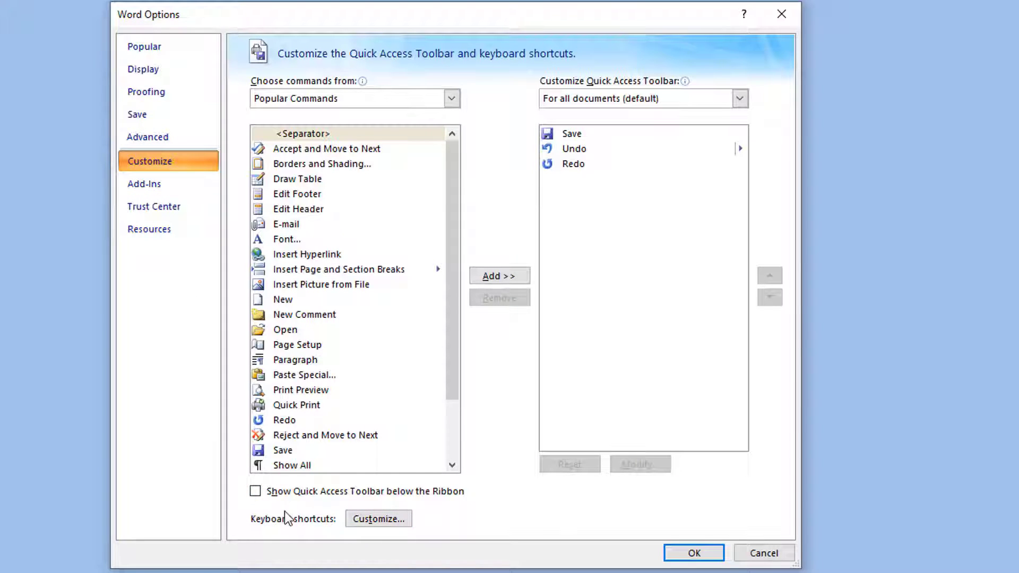
{"action": "left_click", "coordinate": [378, 520]}
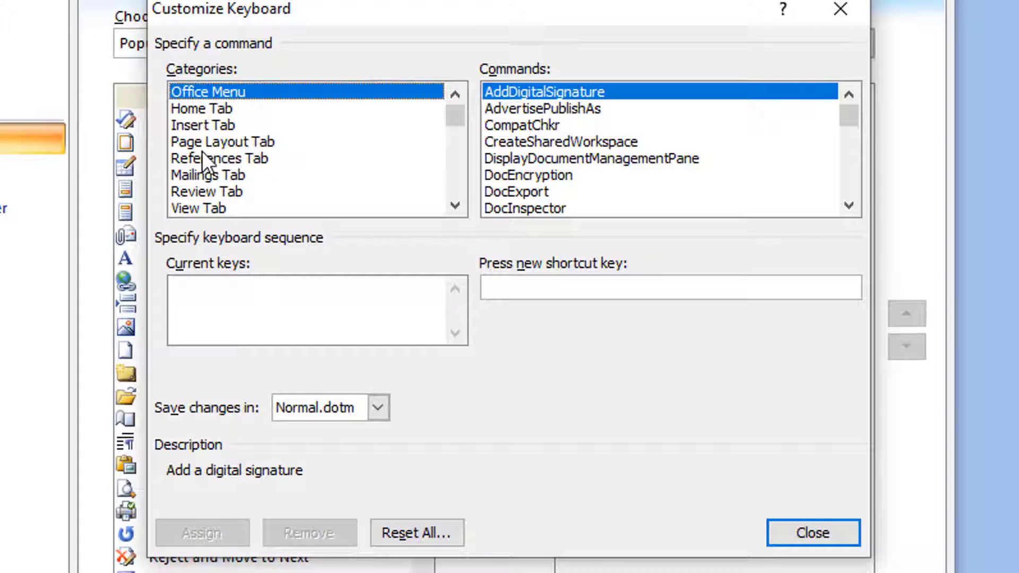
- Select Times New Roman in the Fonts category of the shortcut window
{"action": "key", "text": "f"}
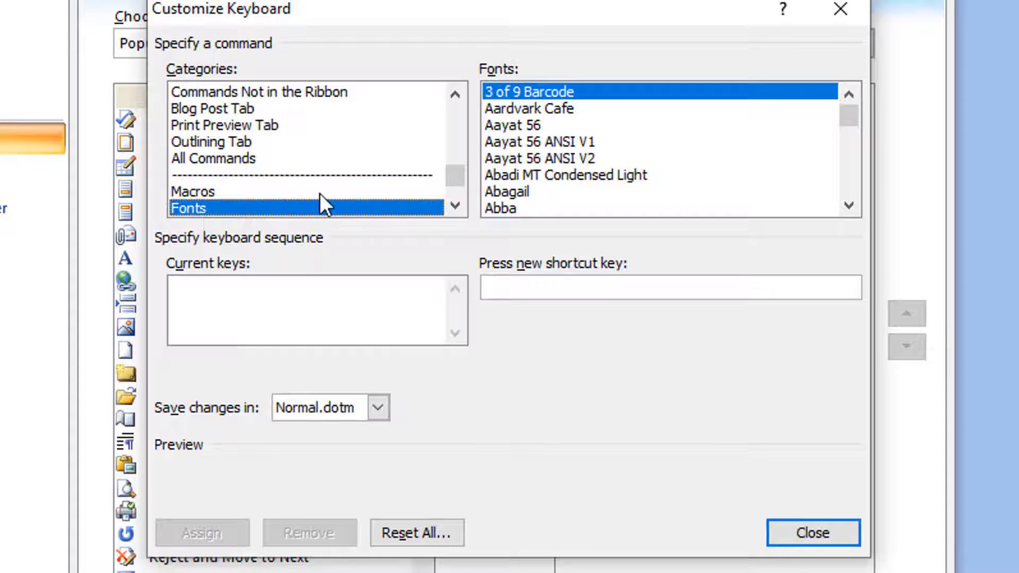
{"action": "left_click", "coordinate": [673, 192]}
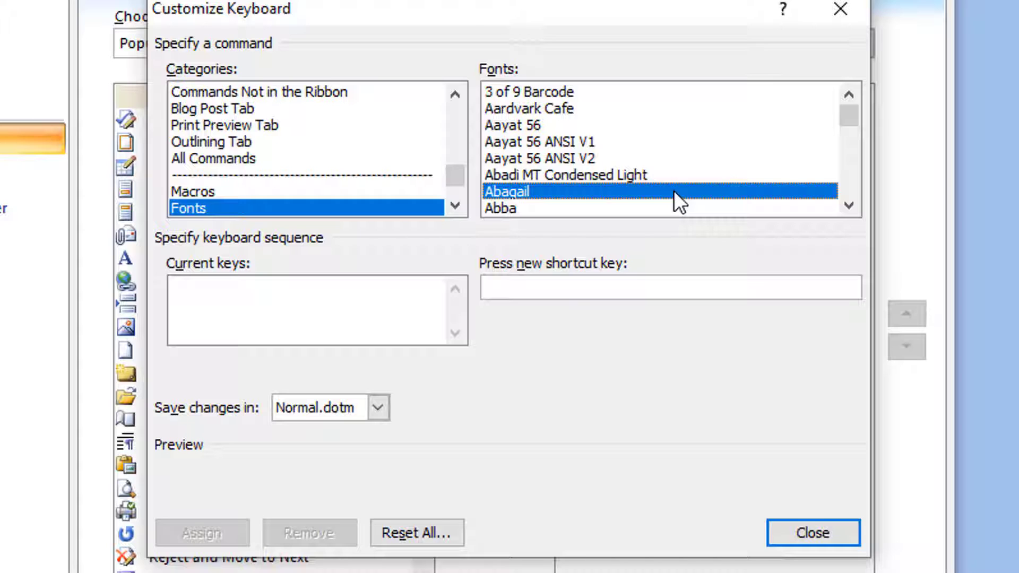
{"action": "type", "text": "ti"}
{"action": "key", "text": "Down"}
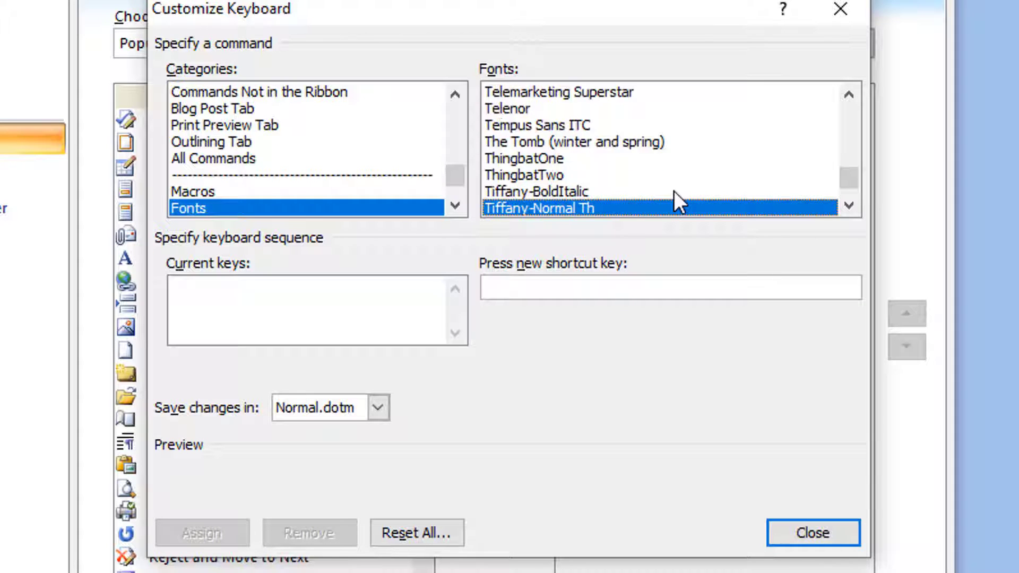
{"action": "key", "text": "Down"}
{"action": "key", "text": "Down"}
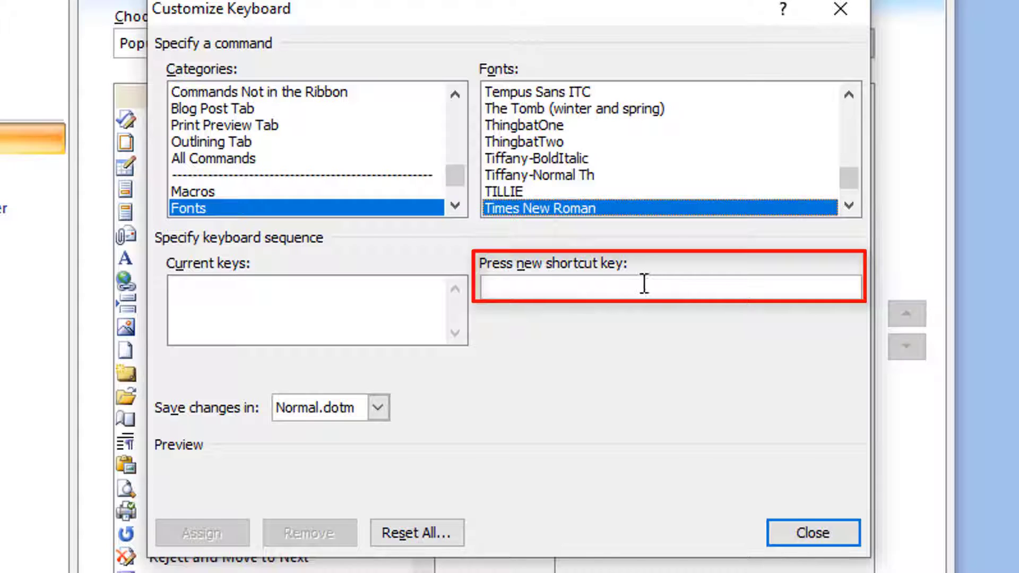
- Assign Ctrl+Num 2 as the keyboard shortcut for Times New Roman
{"action": "left_click", "coordinate": [564, 290]}
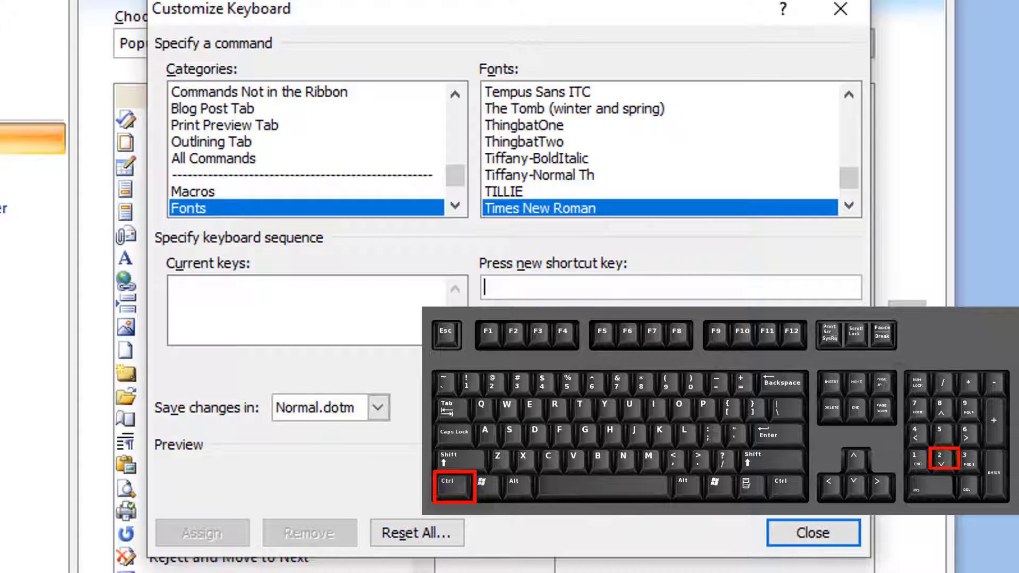
{"action": "key", "text": "ctrl+KP_2"}
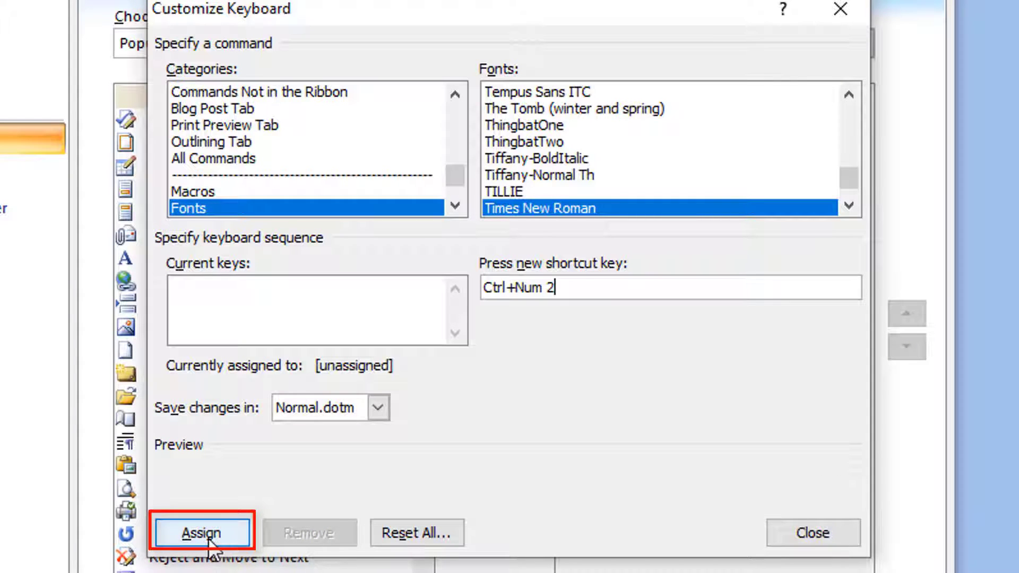
{"action": "left_click", "coordinate": [216, 540]}
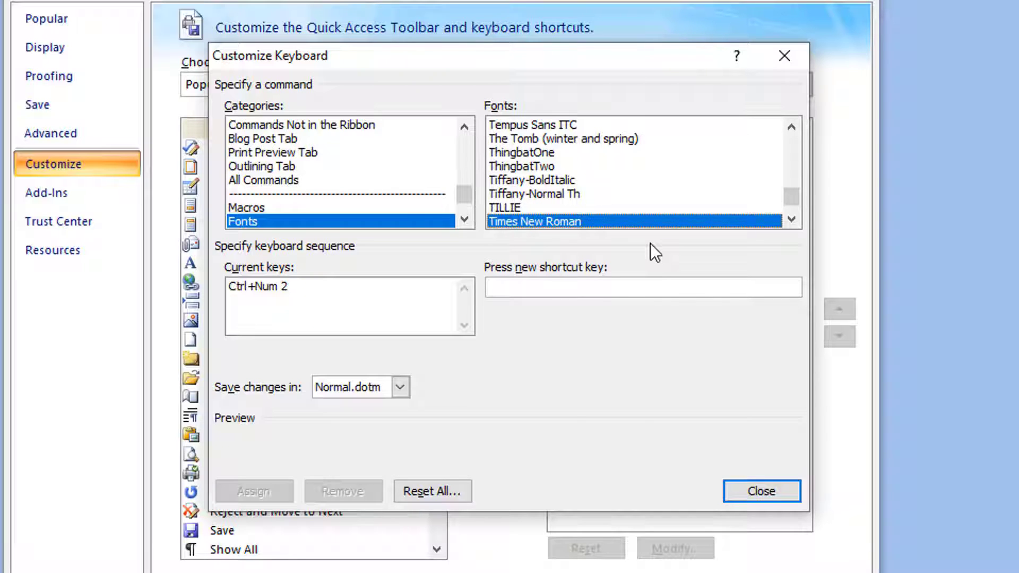
- Select SutonnyMJ in the Fonts list and assign it Ctrl+Num 0
{"action": "type", "text": "sutonnymj"}
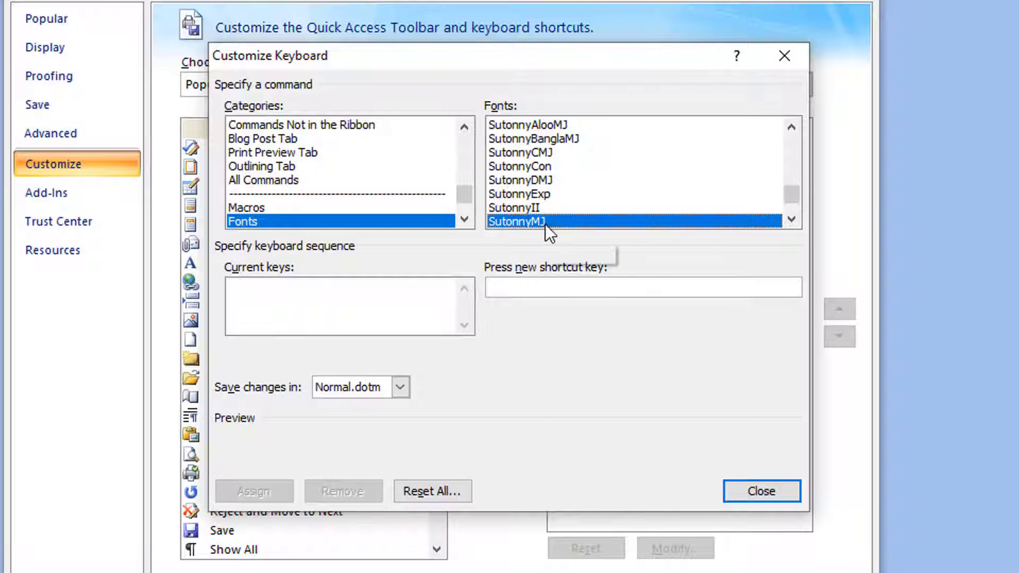
{"action": "left_click", "coordinate": [546, 285]}
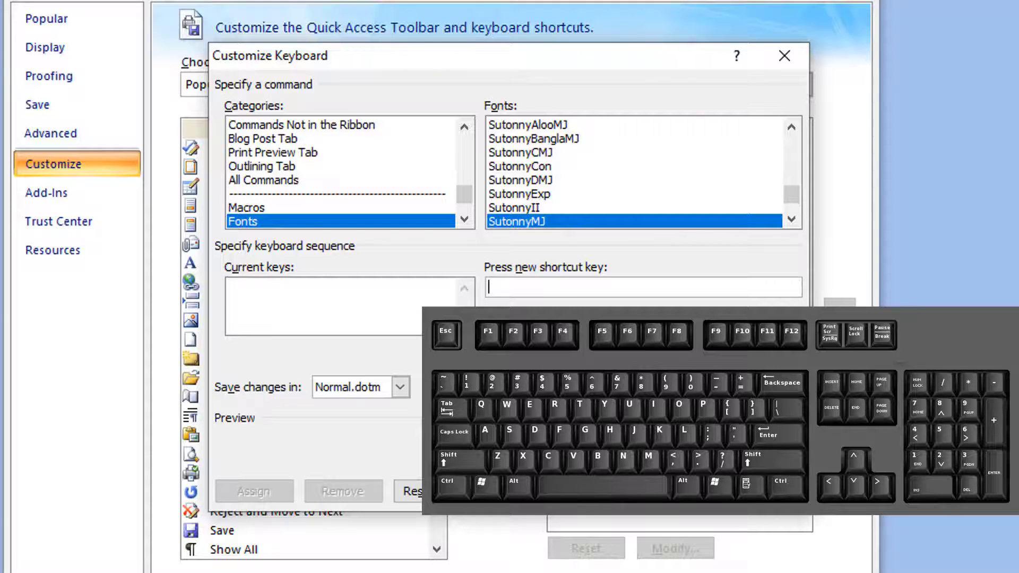
{"action": "key", "text": "ctrl+KP_0"}
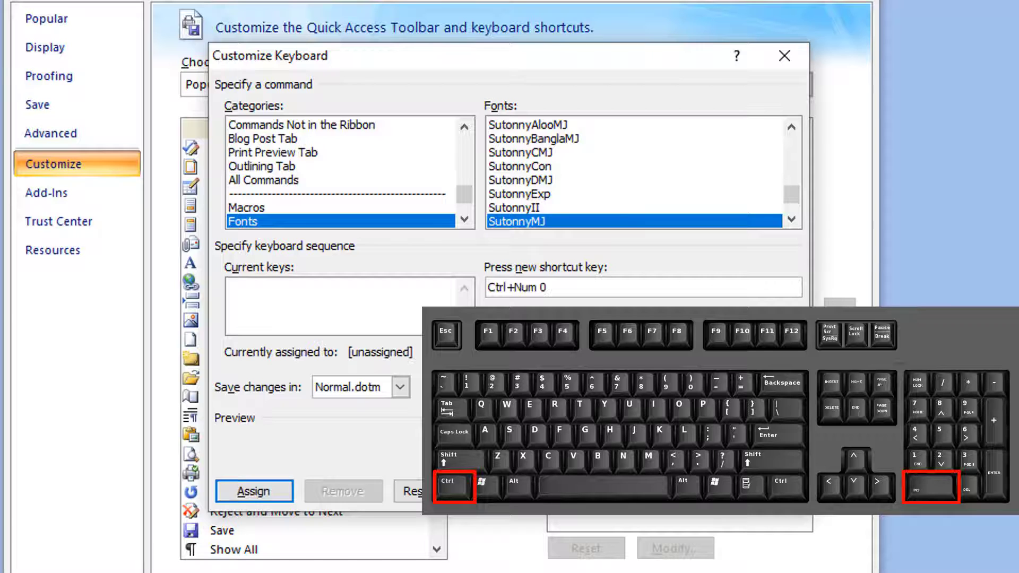
{"action": "left_click", "coordinate": [245, 493]}
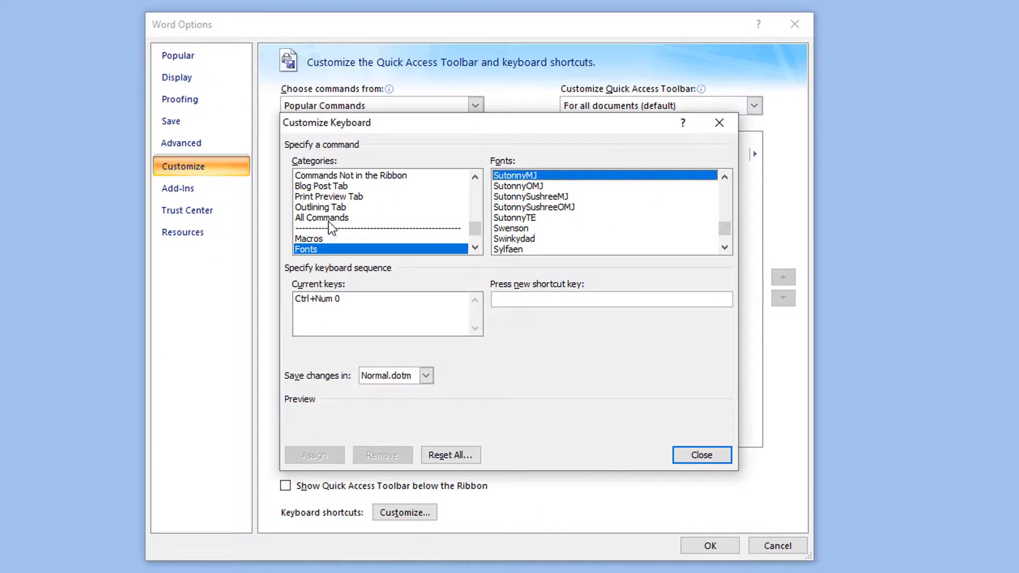
- Select the Symbol command under All Commands and set its symbol to ×
{"action": "left_click", "coordinate": [392, 239]}
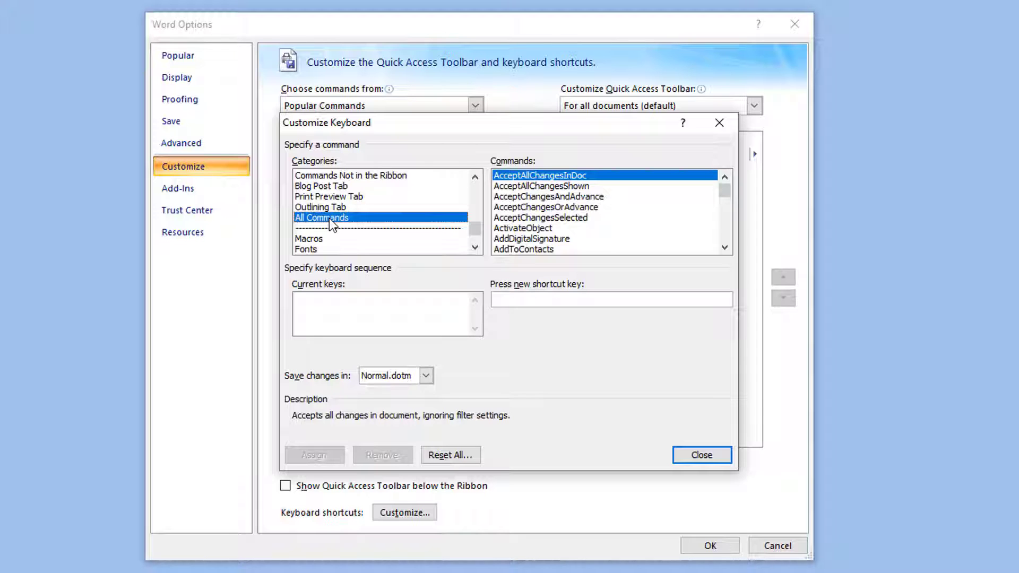
{"action": "left_click", "coordinate": [671, 239]}
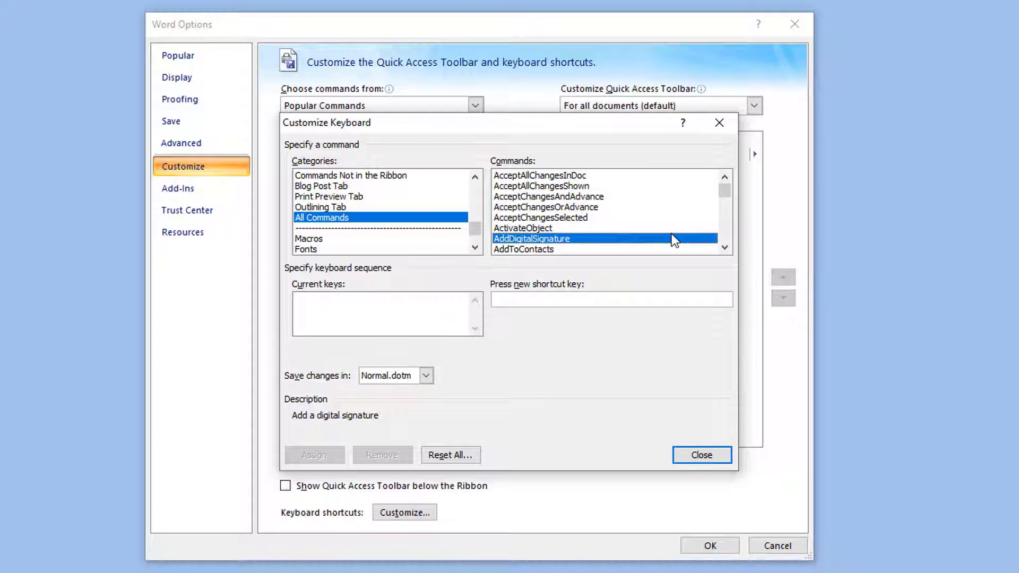
{"action": "key", "text": "s"}
{"action": "key", "text": "y"}
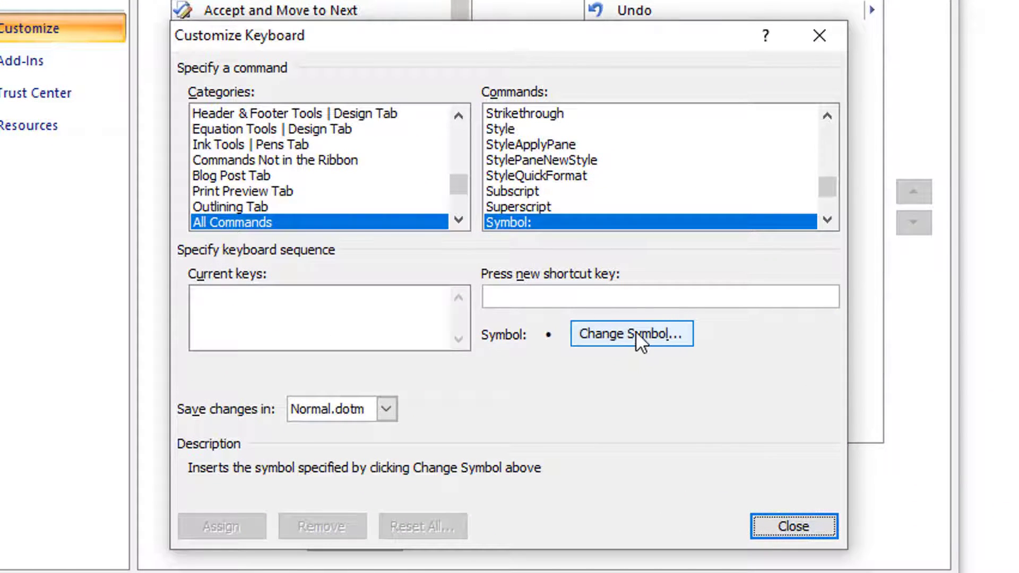
{"action": "left_click", "coordinate": [635, 330]}
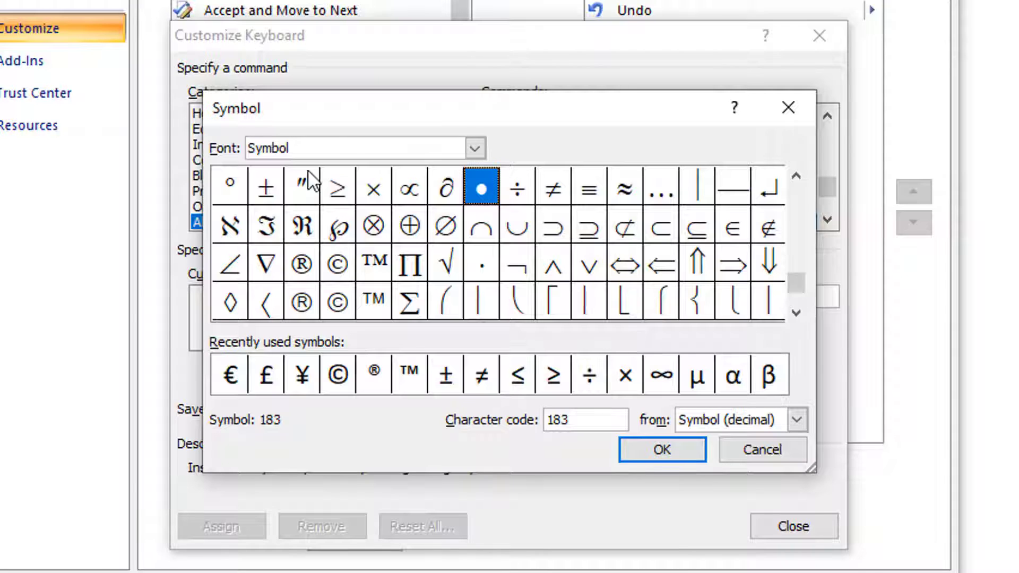
{"action": "left_click", "coordinate": [374, 190]}
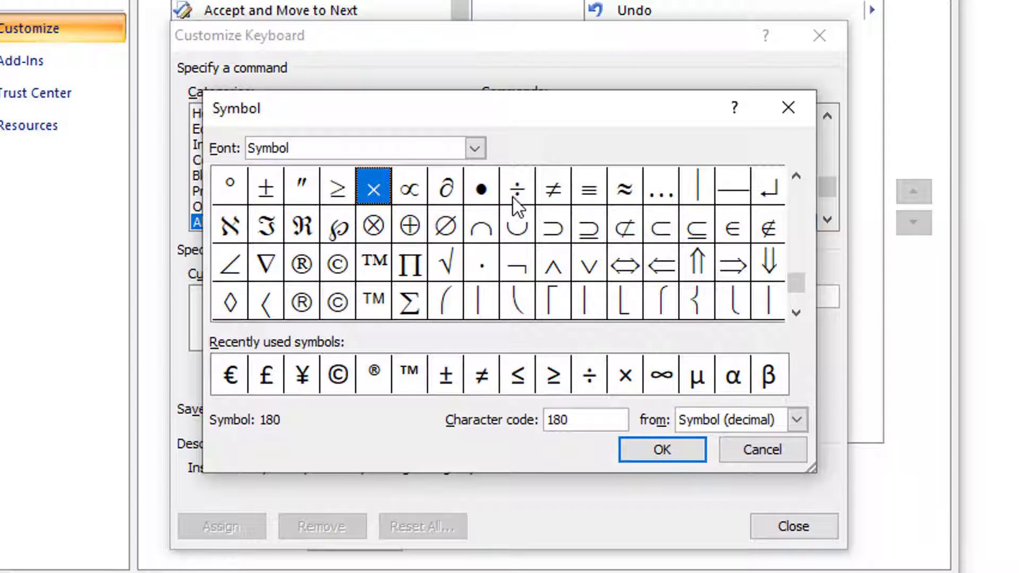
{"action": "left_click", "coordinate": [515, 195]}
{"action": "left_click", "coordinate": [375, 192]}
{"action": "left_click", "coordinate": [651, 453]}
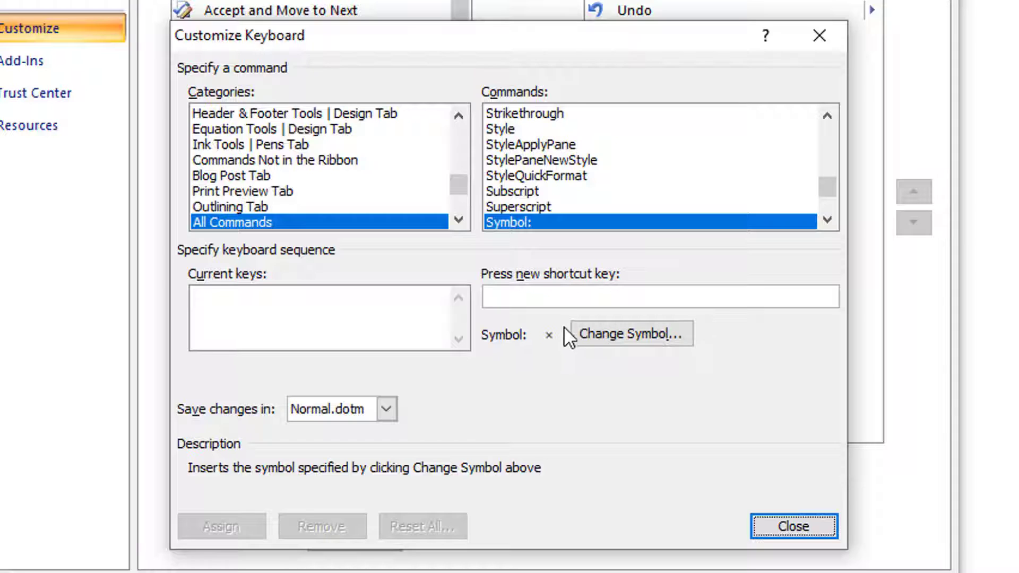
- Assign Ctrl+Num . (decimal point) to the × Symbol command
{"action": "left_click", "coordinate": [539, 295]}
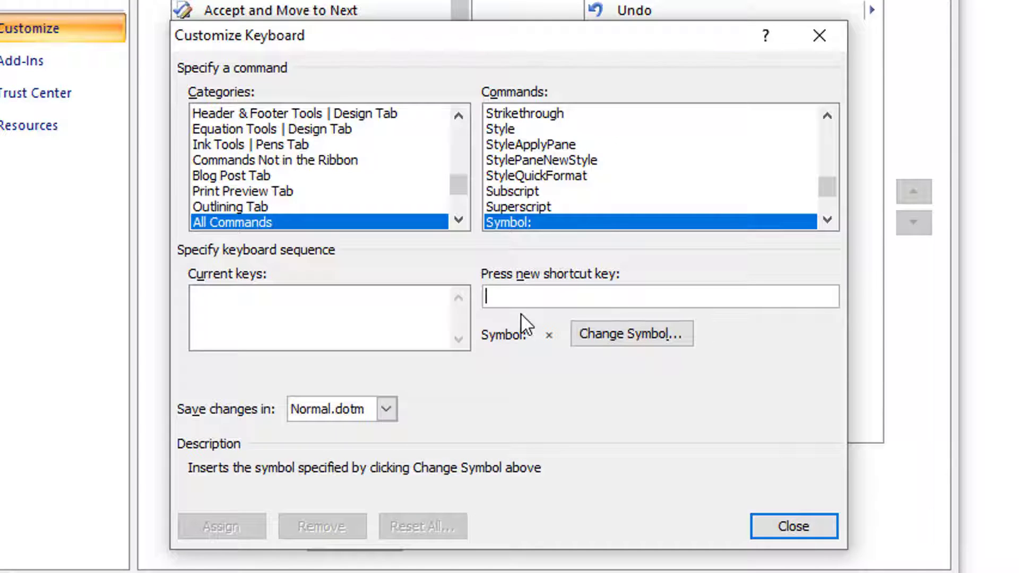
{"action": "key", "text": "ctrl+KP_Decimal"}
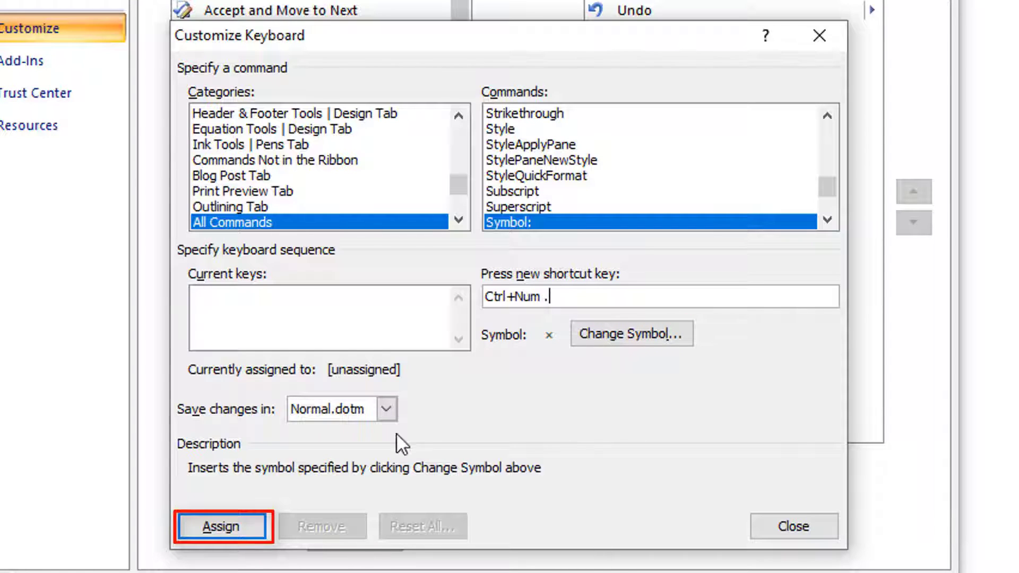
{"action": "left_click", "coordinate": [232, 521]}
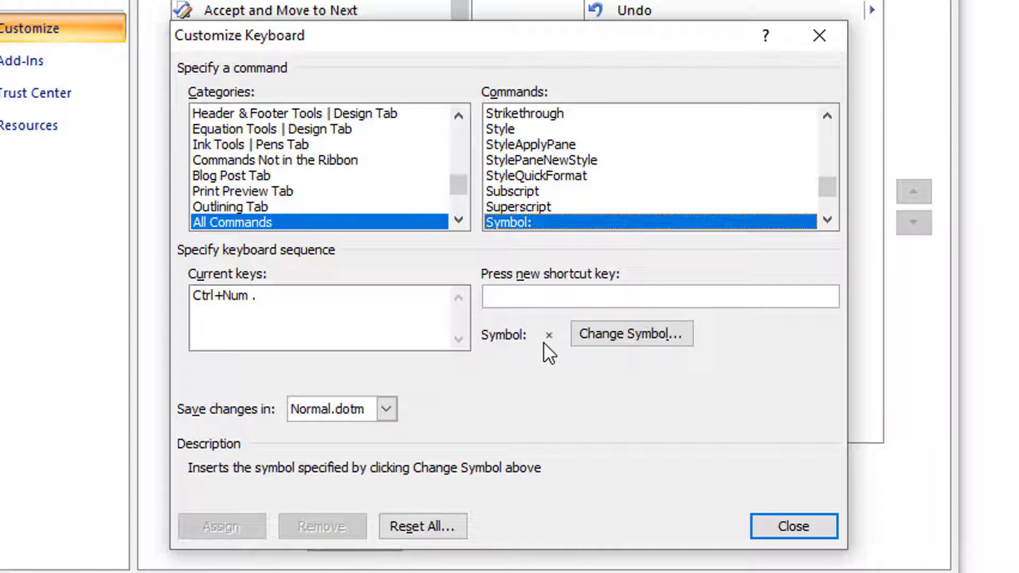
- Change the Symbol command to the ÷ sign and assign it Ctrl+Num 3
{"action": "left_click", "coordinate": [607, 335]}
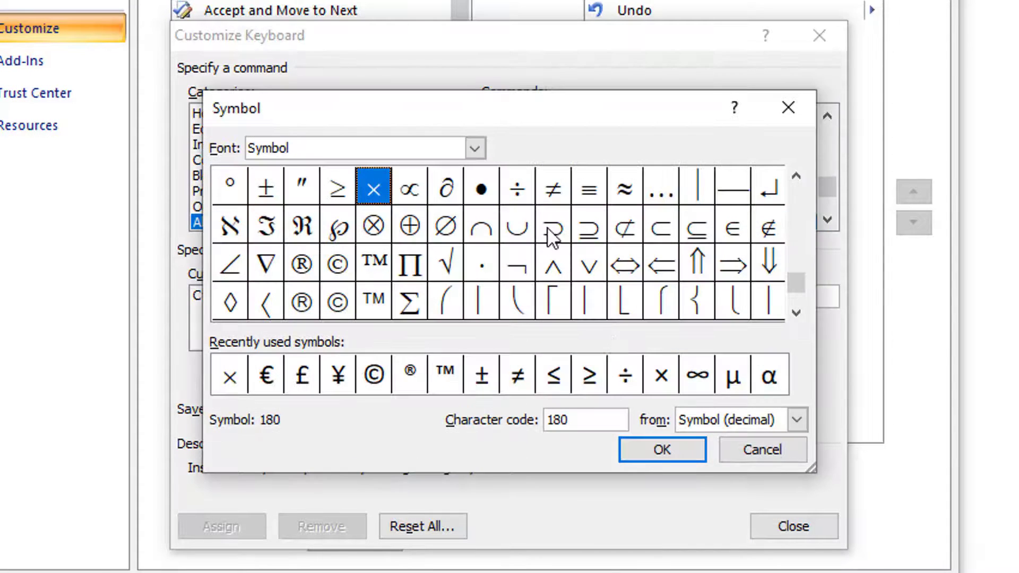
{"action": "left_click", "coordinate": [522, 187]}
{"action": "left_click", "coordinate": [677, 451]}
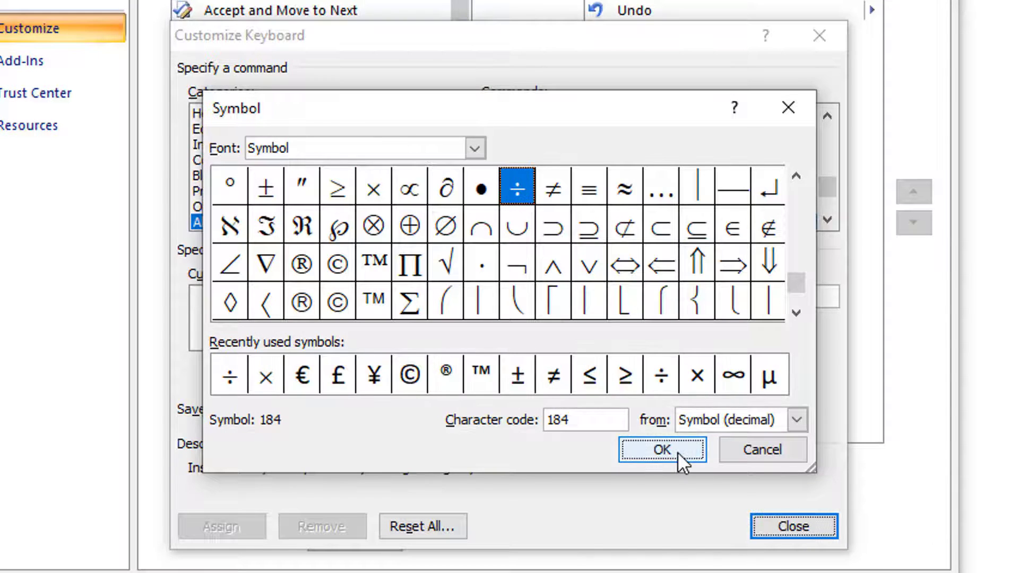
{"action": "left_click", "coordinate": [515, 293]}
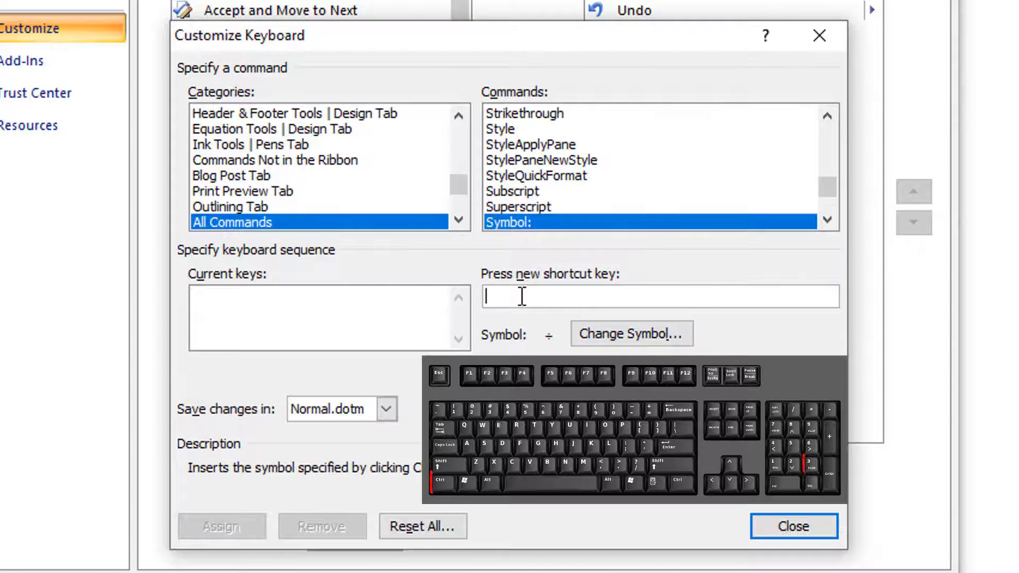
{"action": "key", "text": "ctrl+KP_3"}
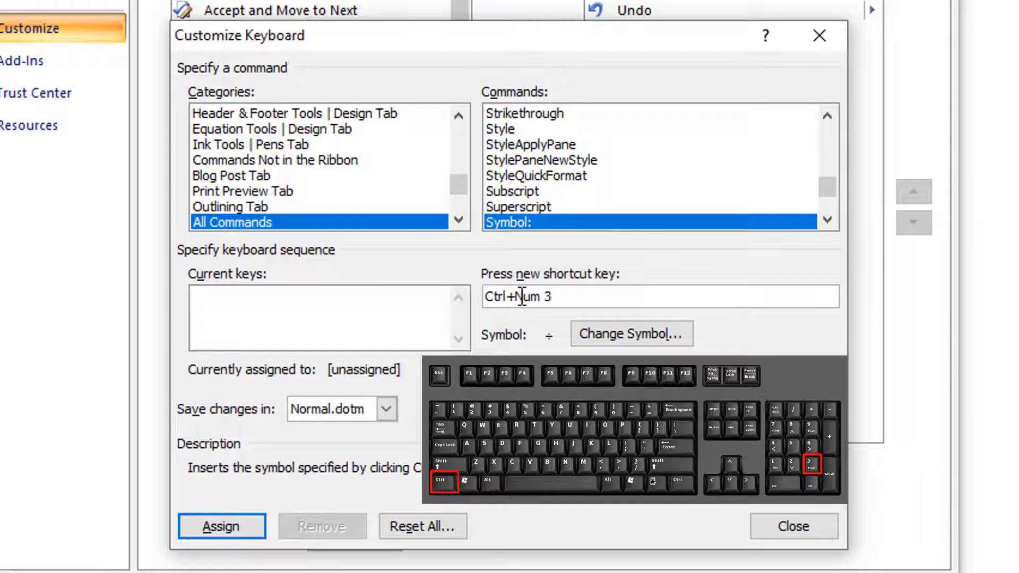
{"action": "left_click", "coordinate": [244, 527]}
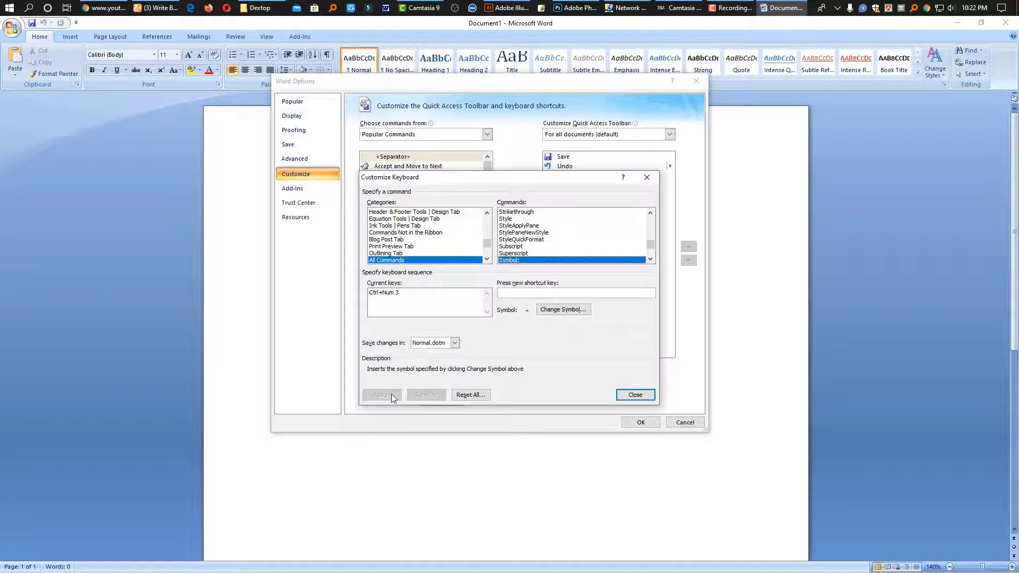
- Close Customize Keyboard and accept Word Options with OK
{"action": "left_click", "coordinate": [643, 399]}
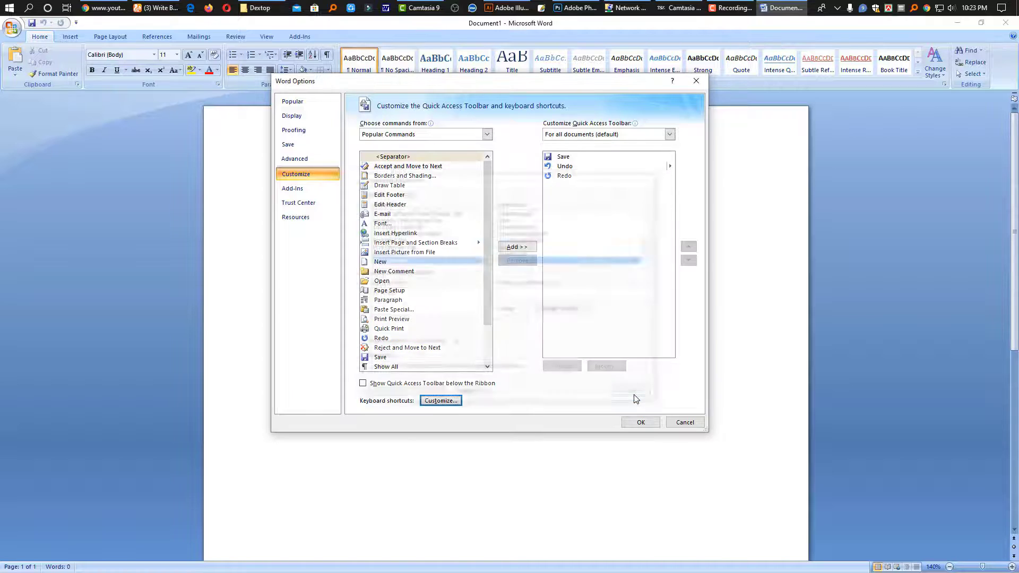
{"action": "left_click", "coordinate": [641, 422]}
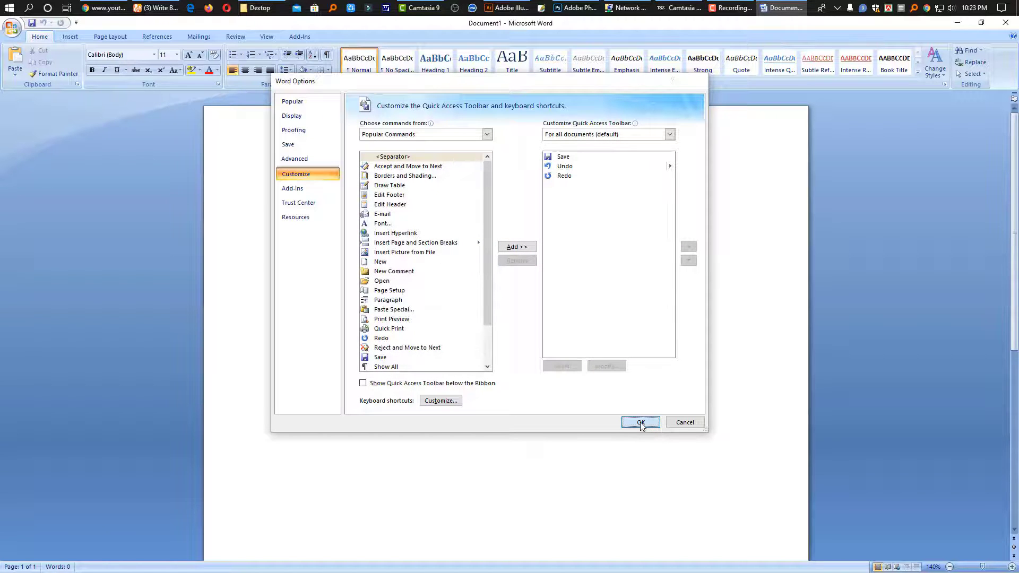